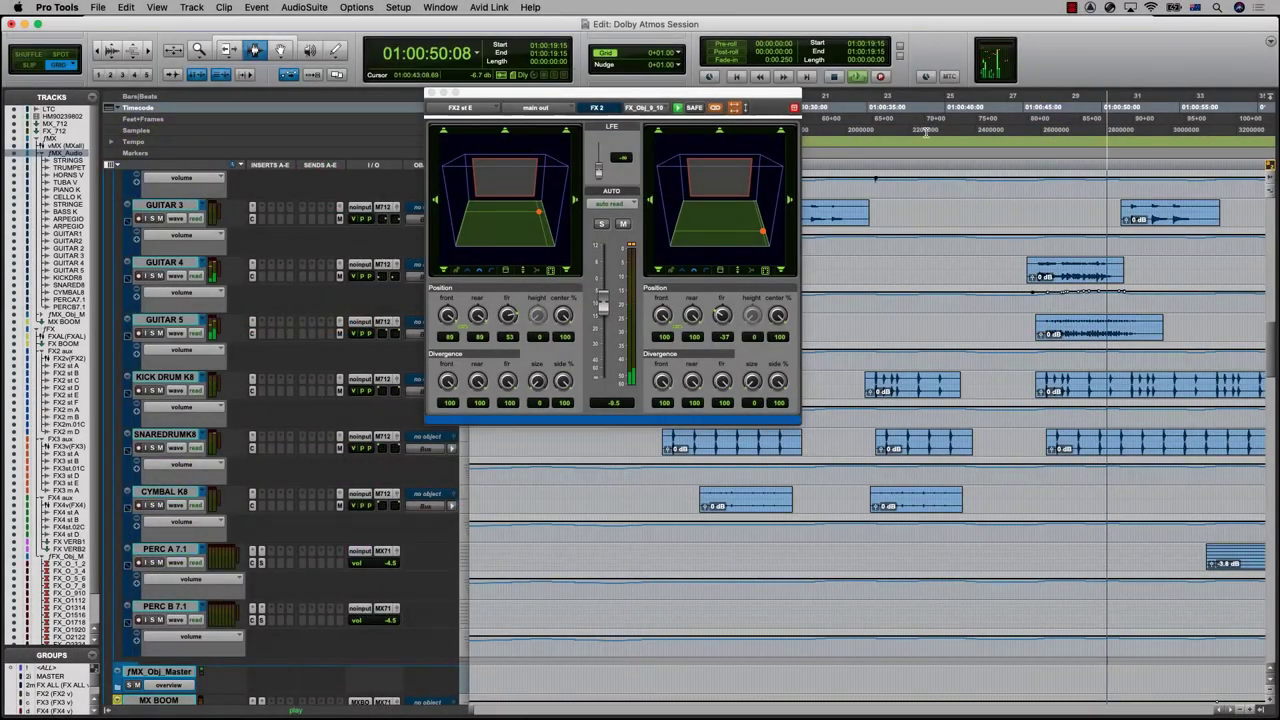
Zoom the timeline out and scroll down through the guitar, drum and FX object tracks
key(super+bracketleft)
scroll(1072, 358, down, 1)
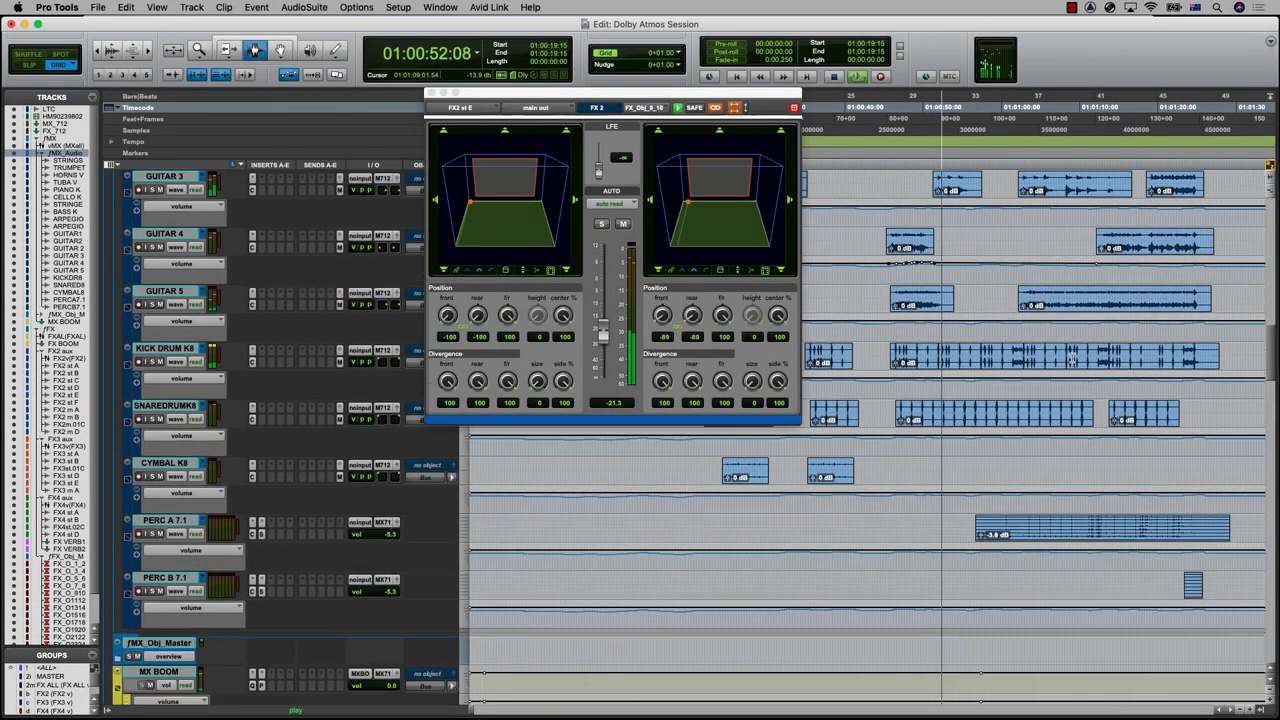
scroll(1072, 358, down, 5)
scroll(1072, 358, down, 5)
scroll(1072, 358, down, 3)
scroll(1072, 358, down, 3)
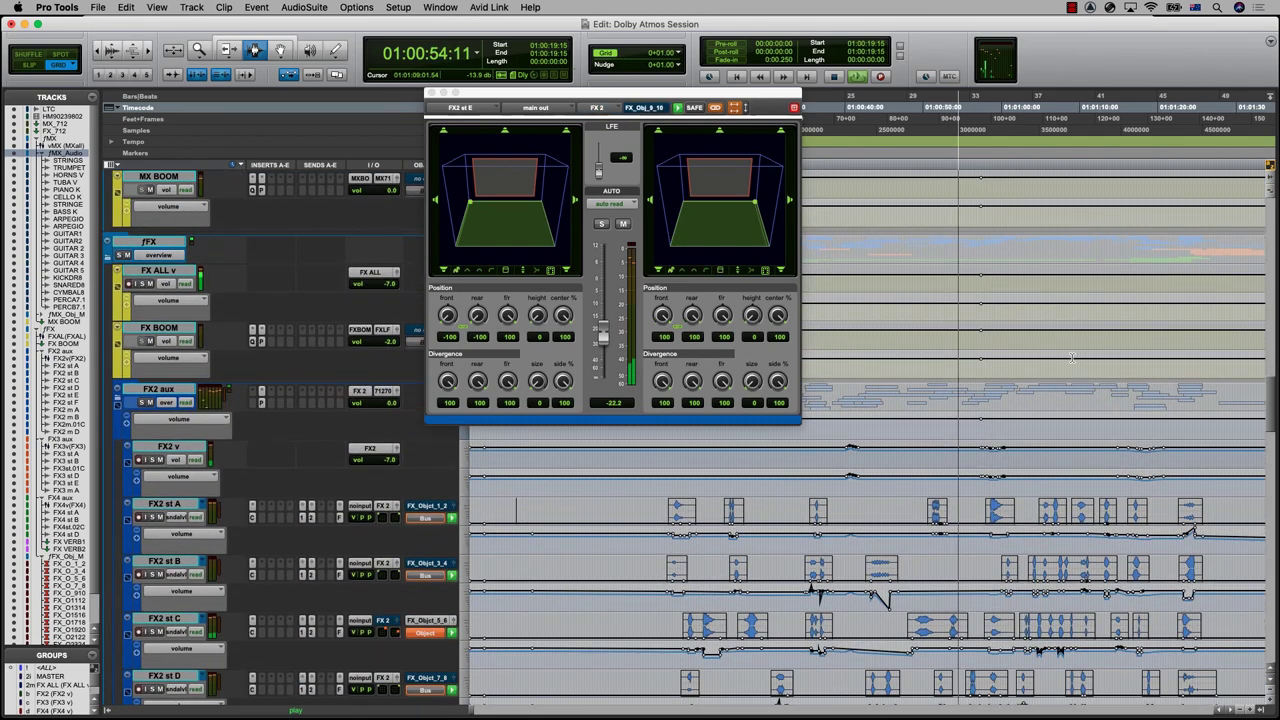
scroll(1072, 358, down, 3)
scroll(1072, 358, down, 3)
scroll(1072, 358, down, 3)
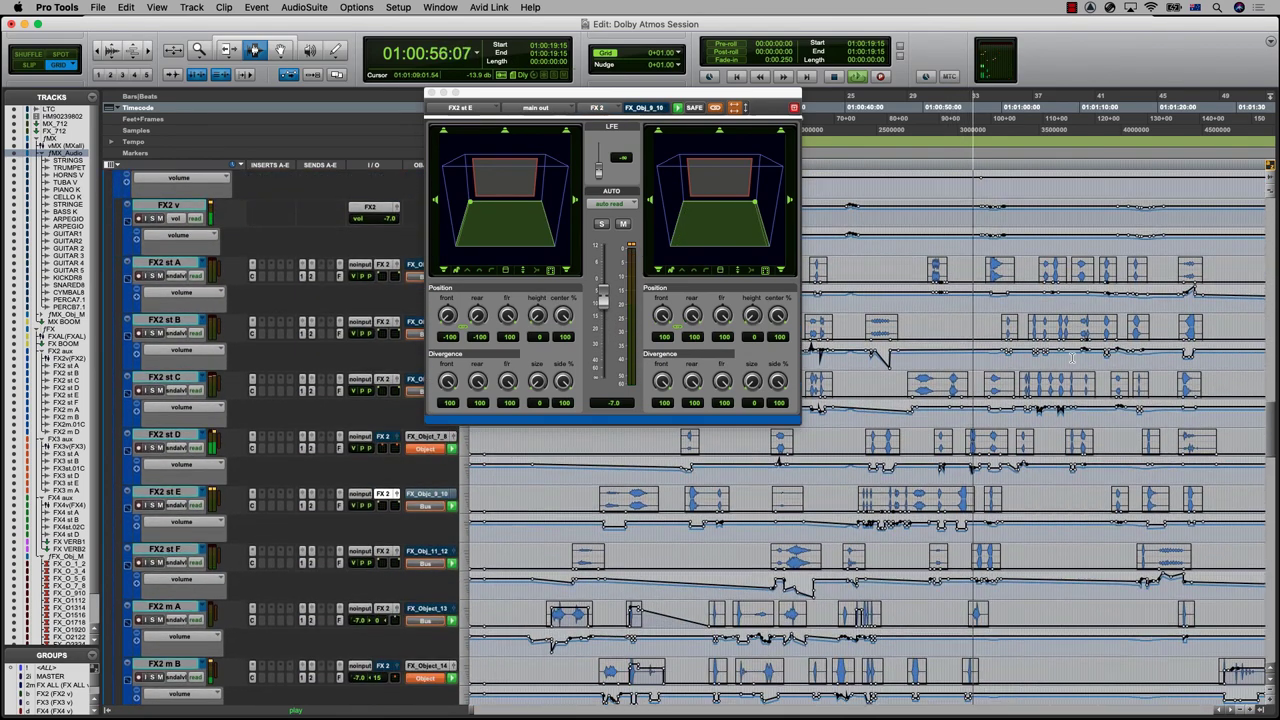
scroll(1072, 358, down, 5)
scroll(1072, 358, down, 3)
scroll(1072, 358, down, 3)
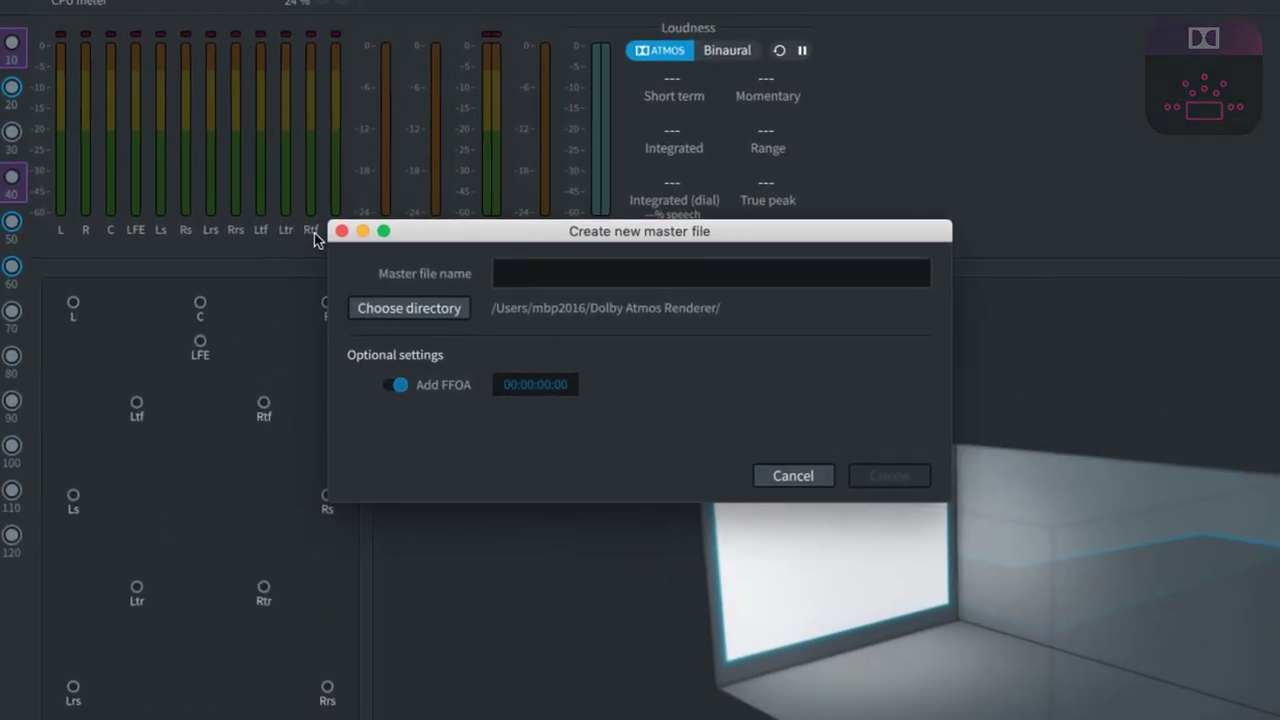
Create a master file named 'Hugo' with first frame of action at 01:00:00:00
click(507, 388)
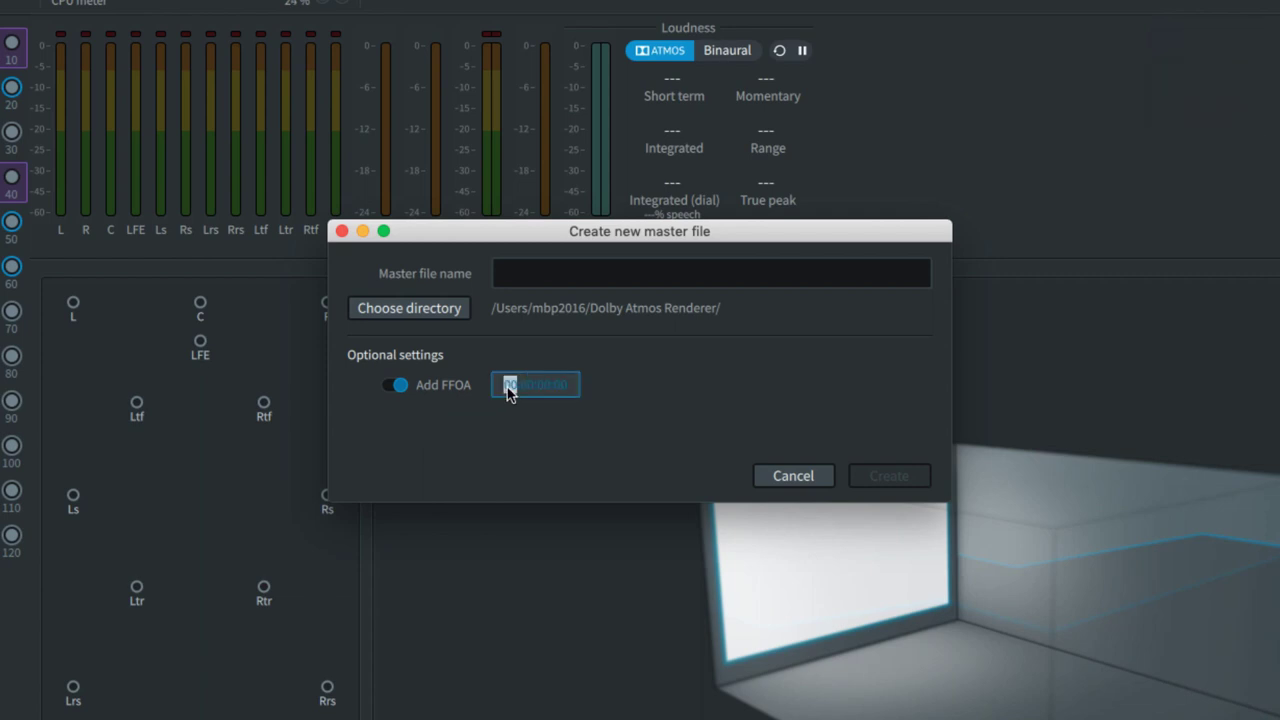
text(1)
key(Return)
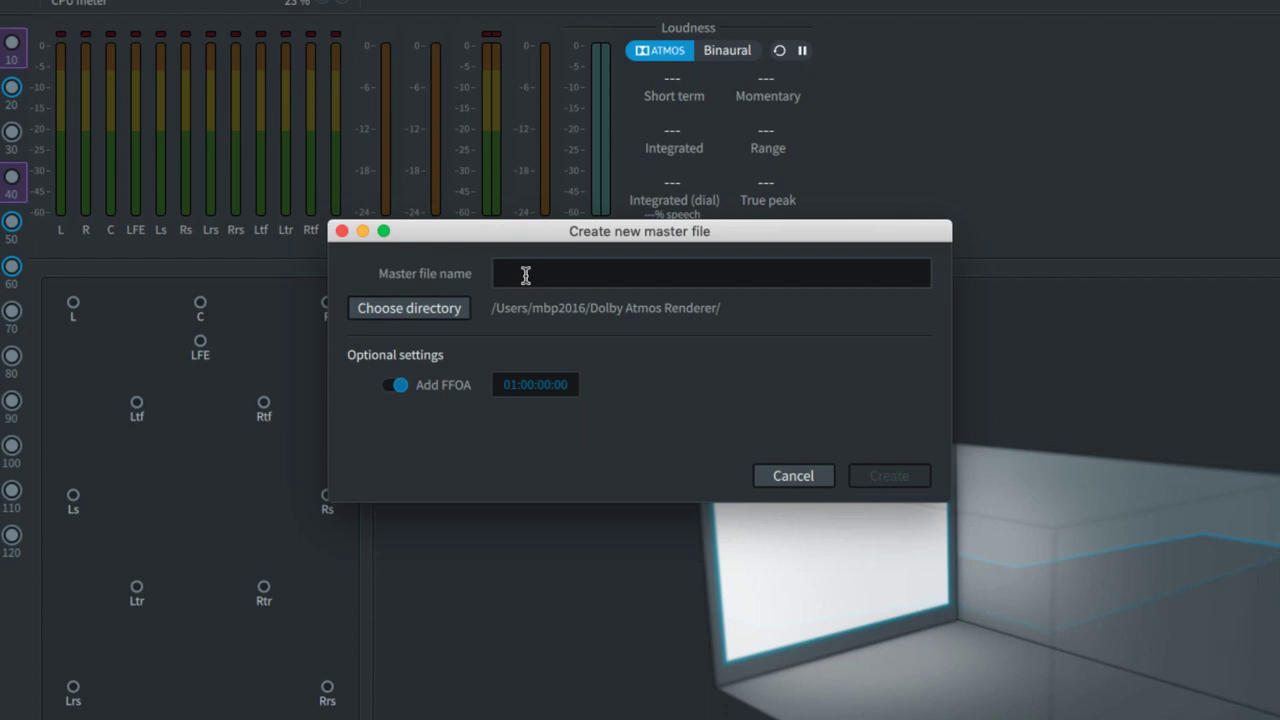
click(525, 273)
text(Hugo)
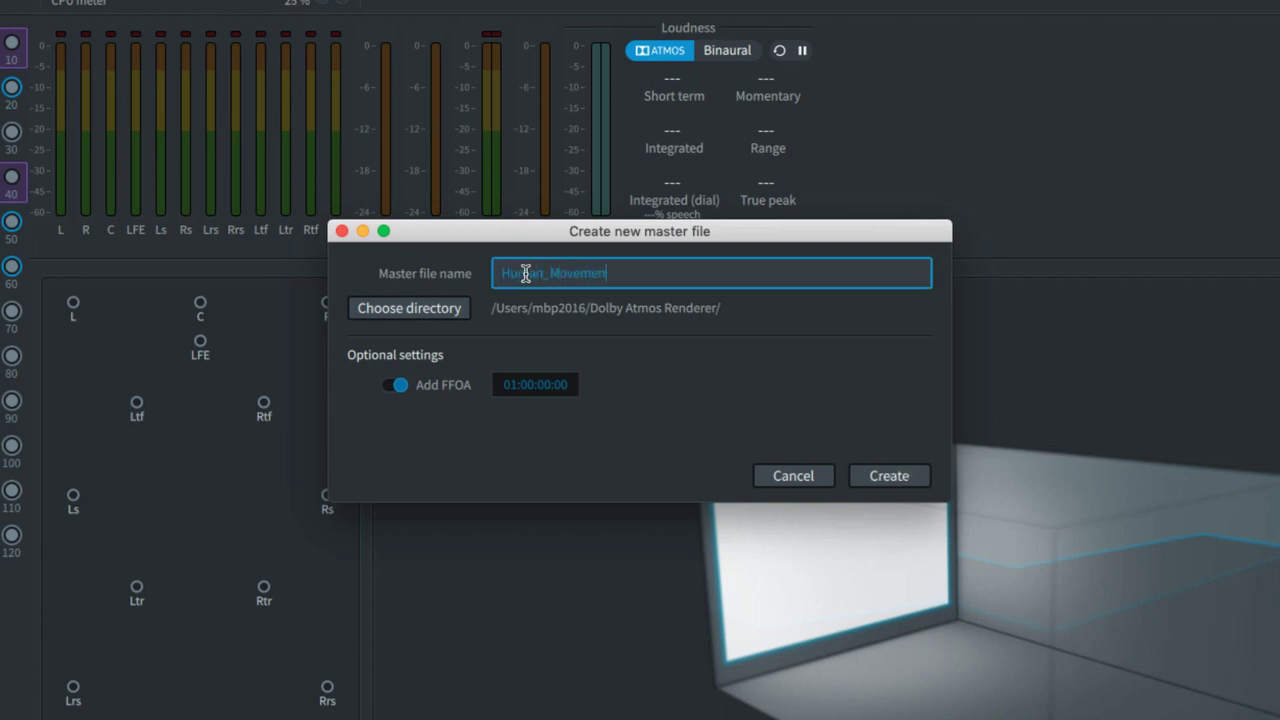
click(883, 476)
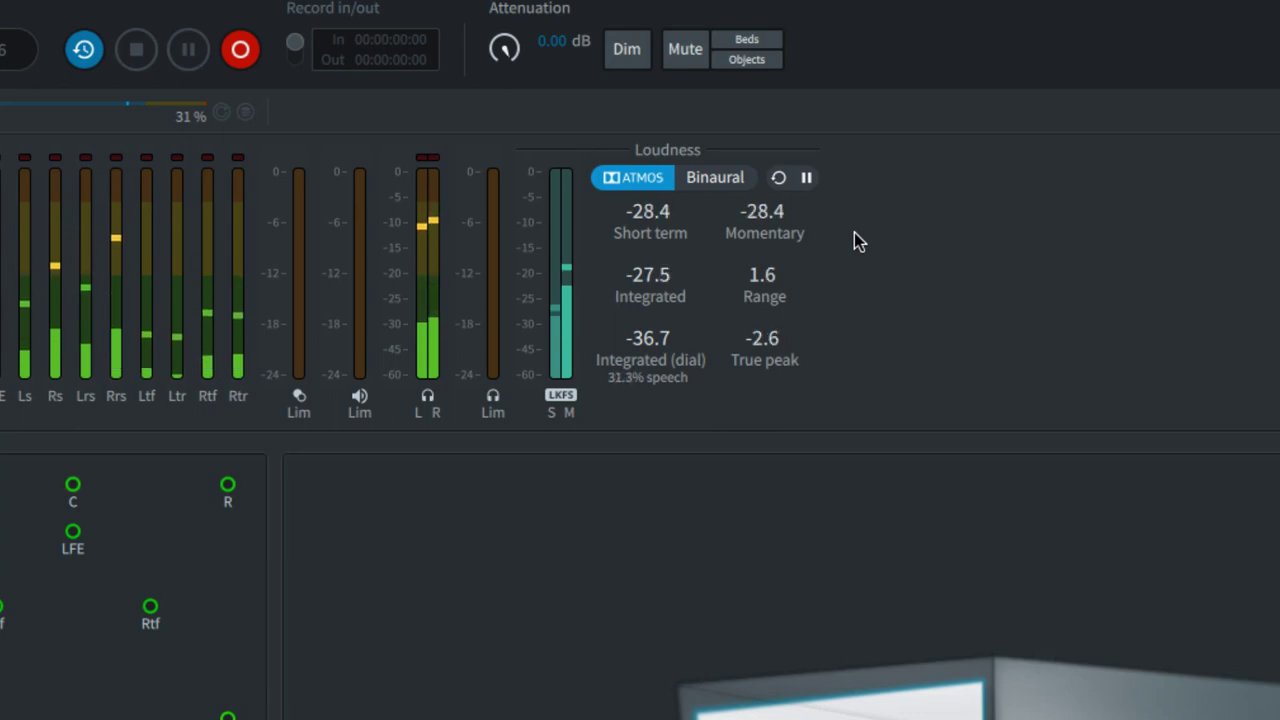
Analyze the loudness of the entire master, measuring -23.1 LKFS integrated
click(196, 7)
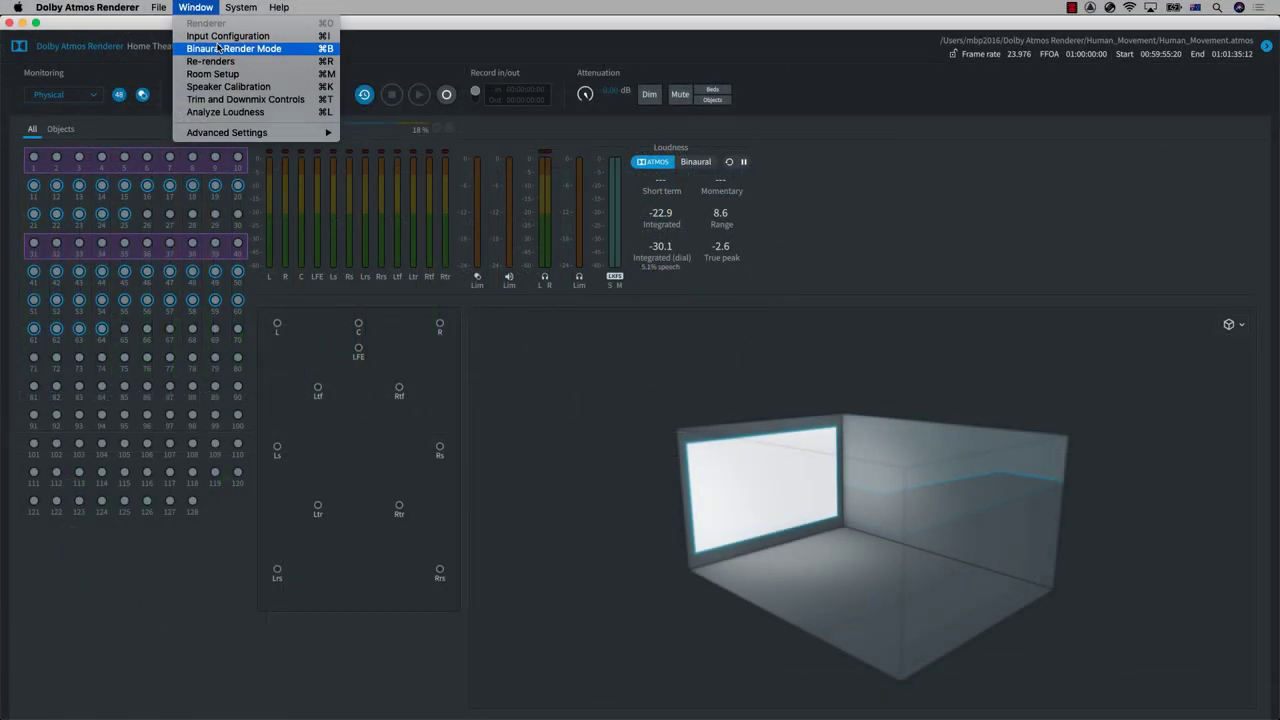
click(230, 112)
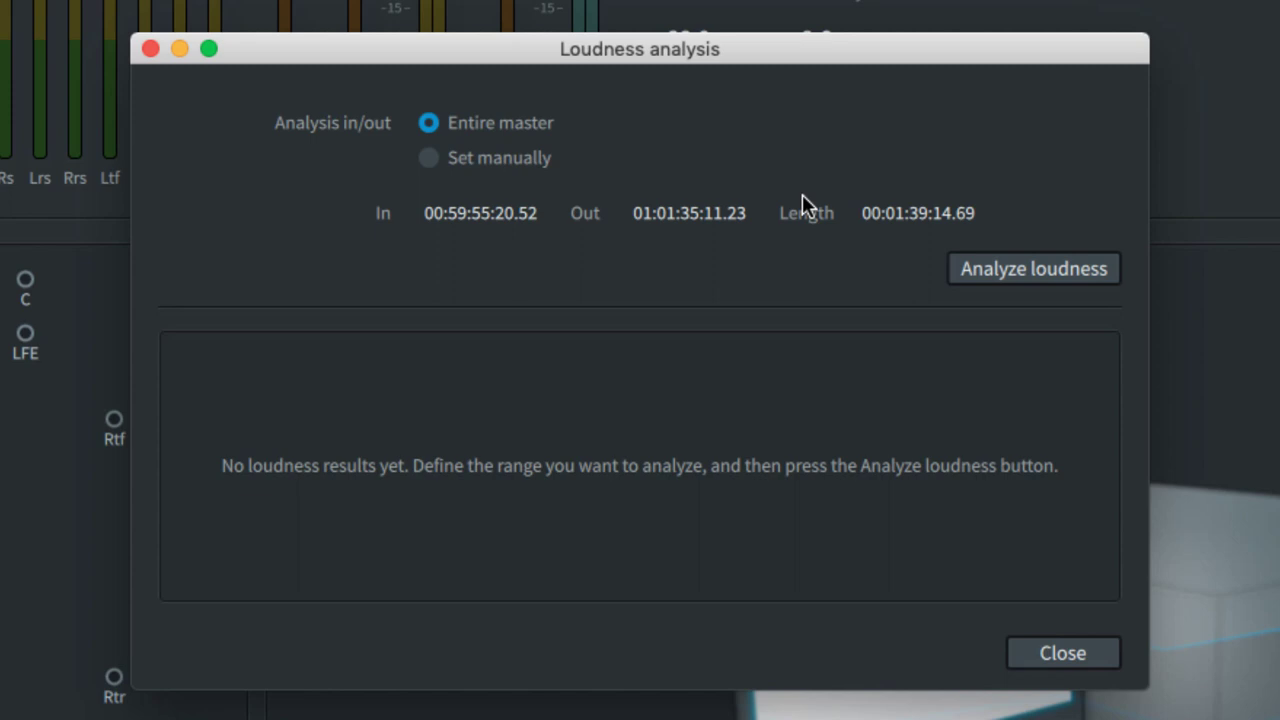
click(949, 281)
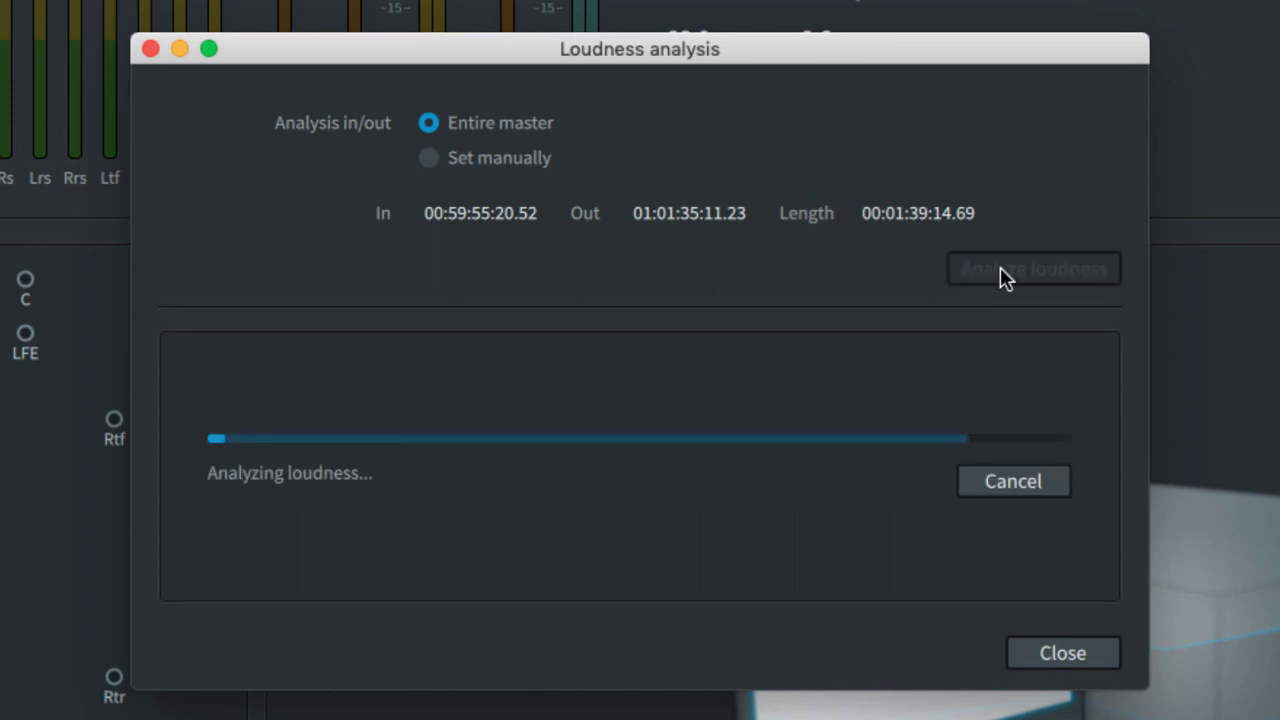
Export the timeline loudness report as 'loudness report'
click(826, 565)
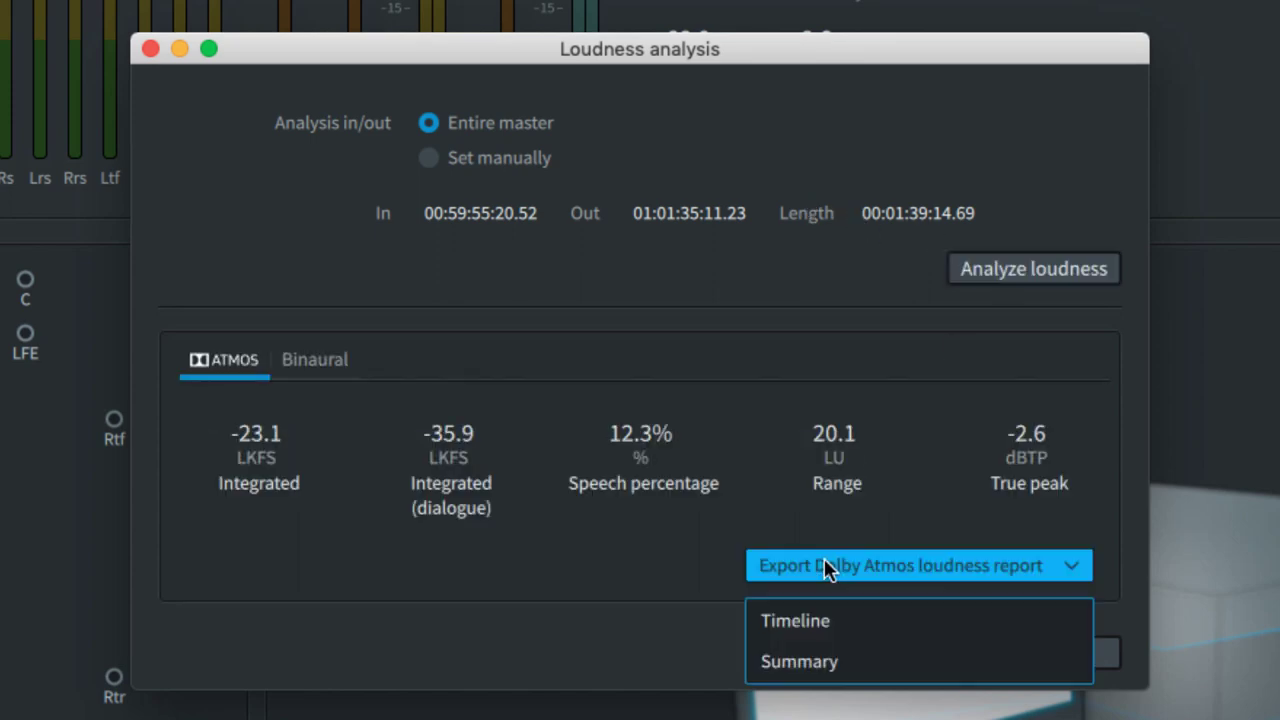
click(818, 617)
text(lou)
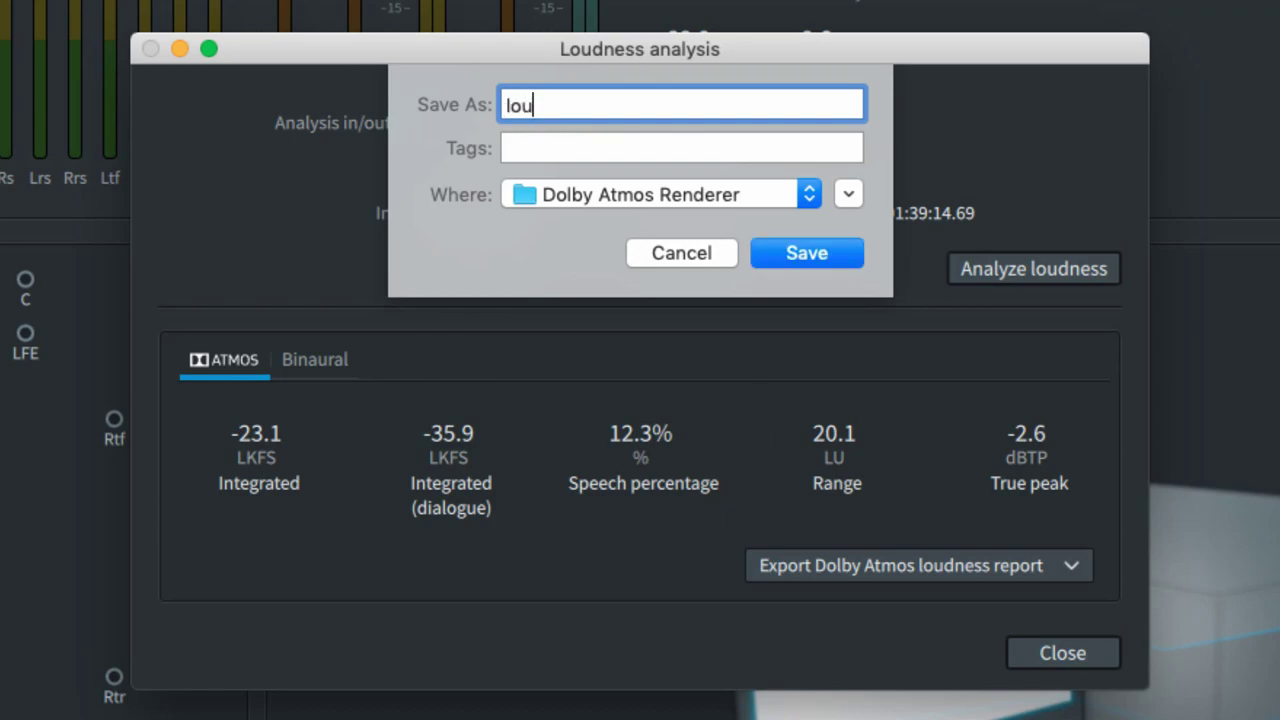
text(dness)
text( r)
text(eport)
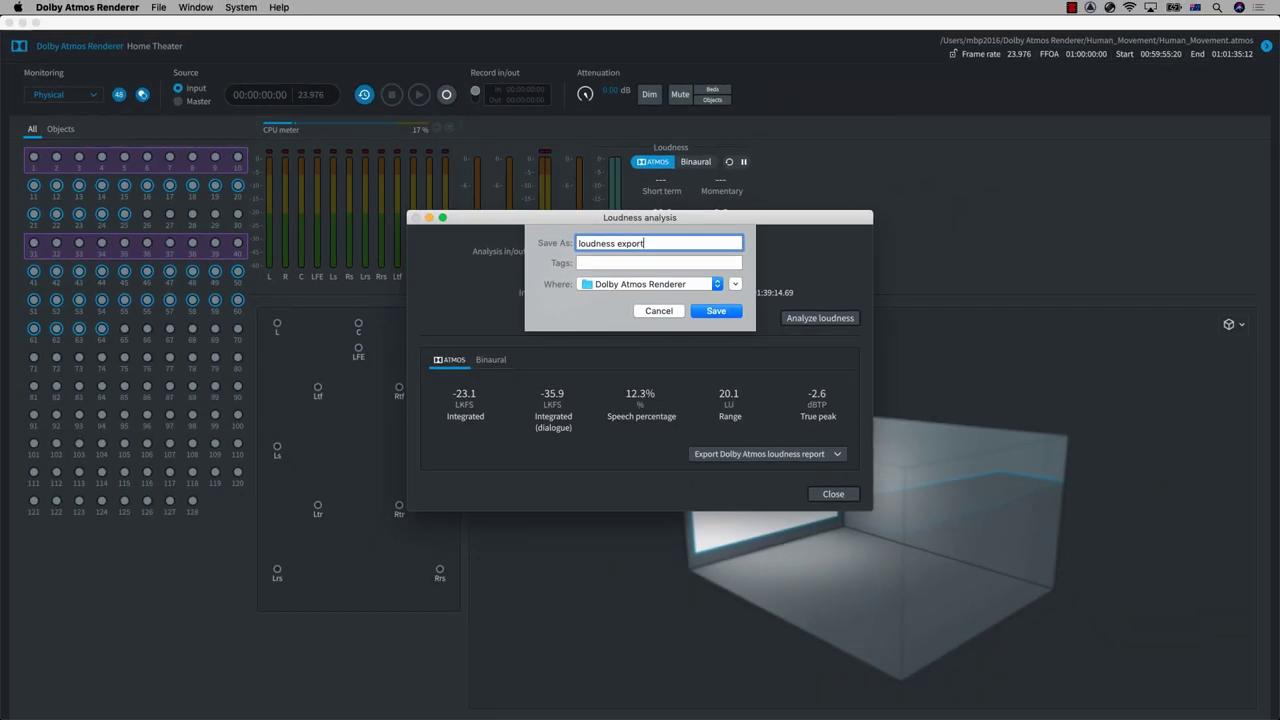
key(Return)
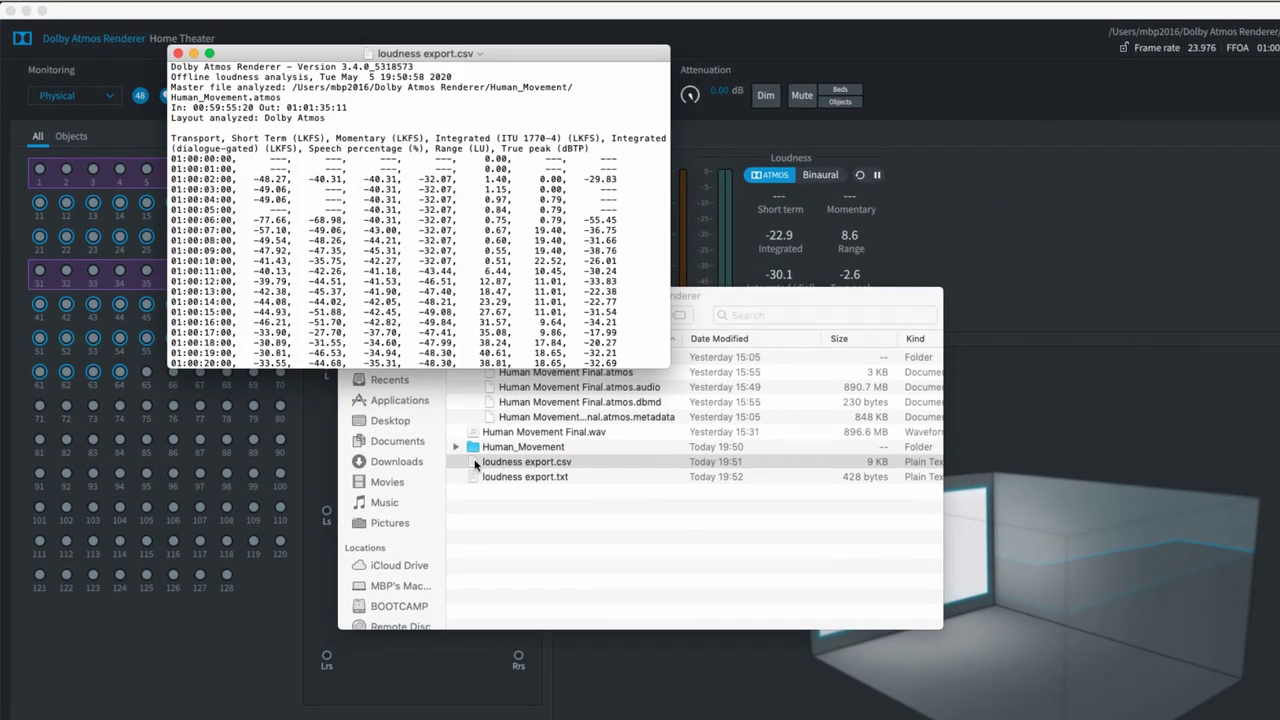
scroll(446, 272, down, 10)
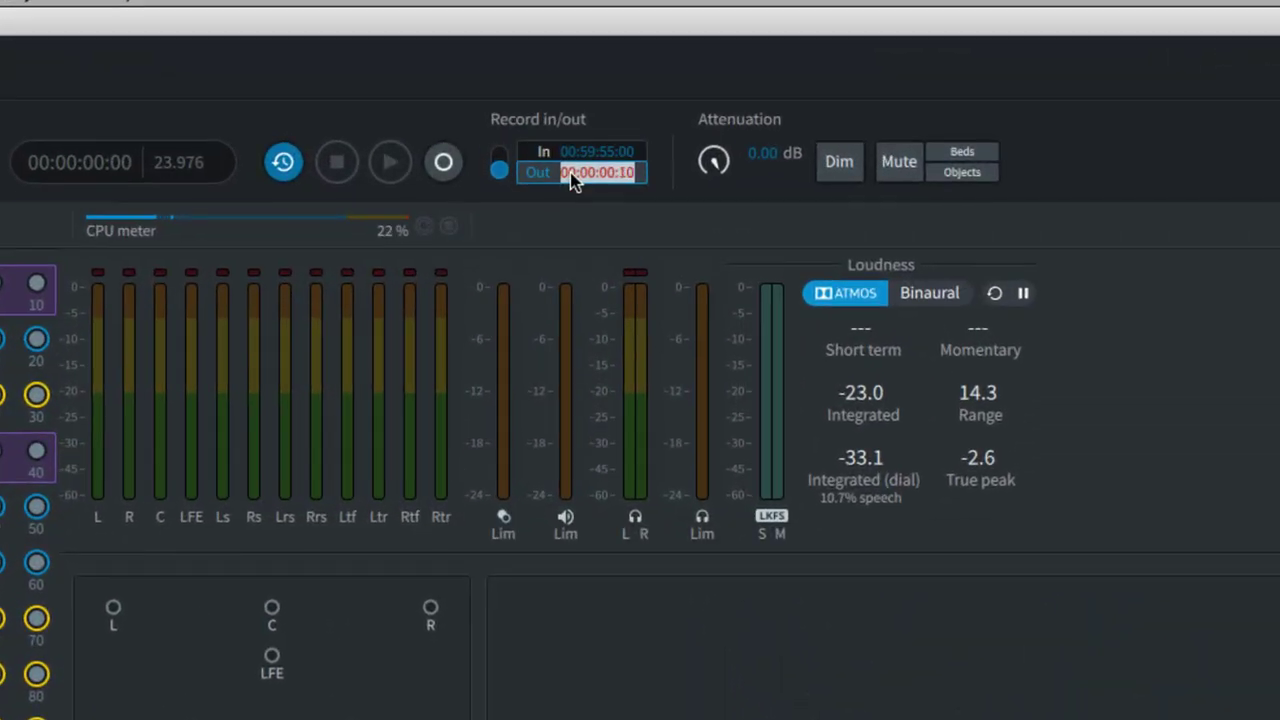
Confirm the record-out time and record a new pass into the master
key(Return)
click(443, 162)
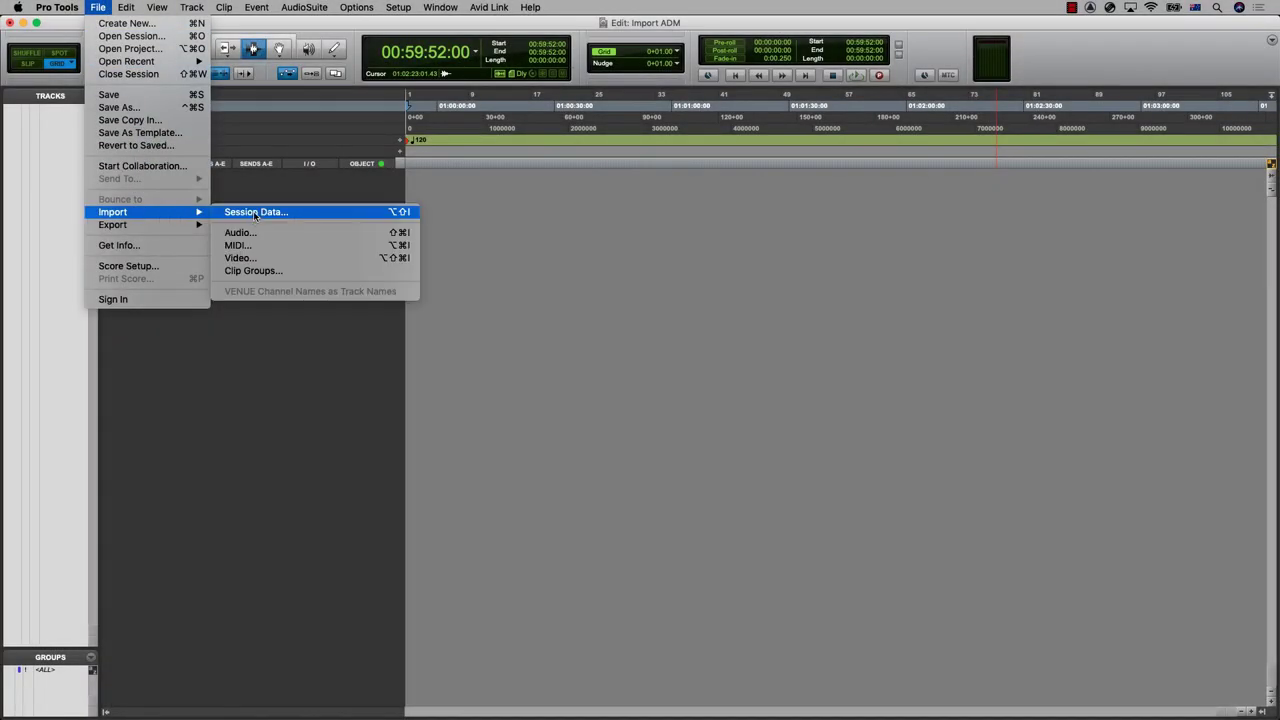
Import Human_Movement.wav session data, sending every source track to a new track
click(256, 212)
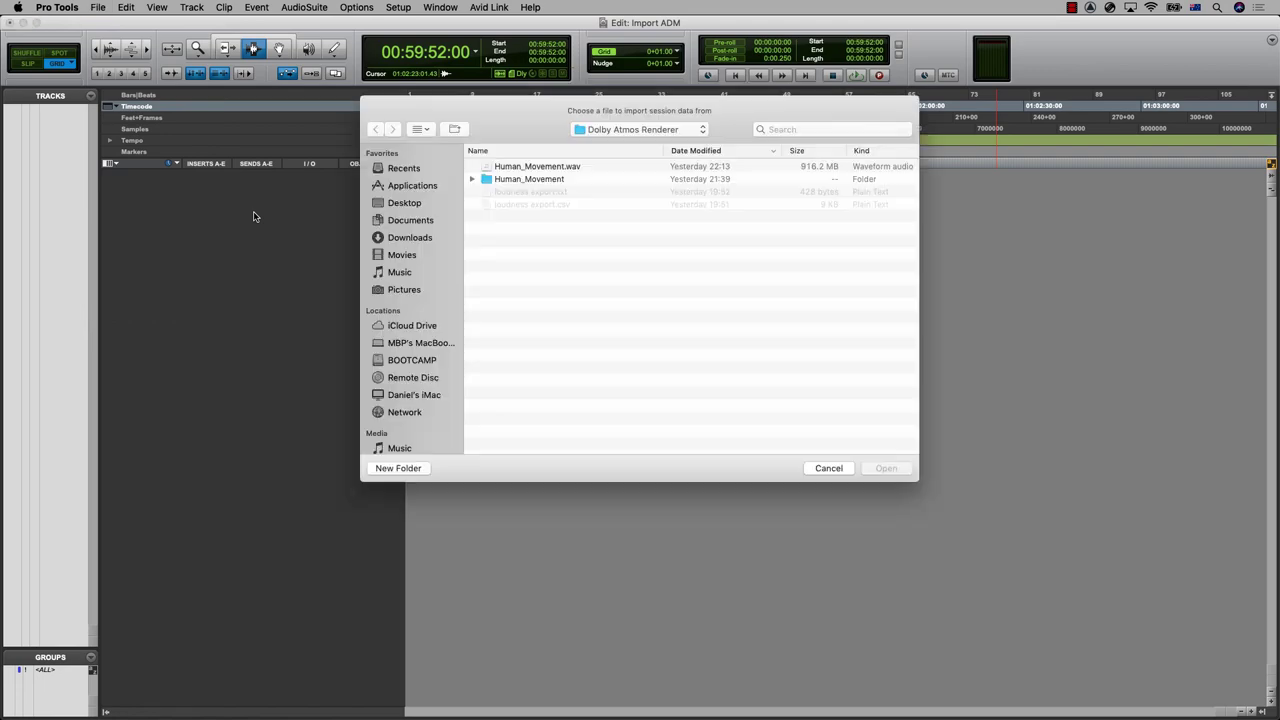
click(496, 167)
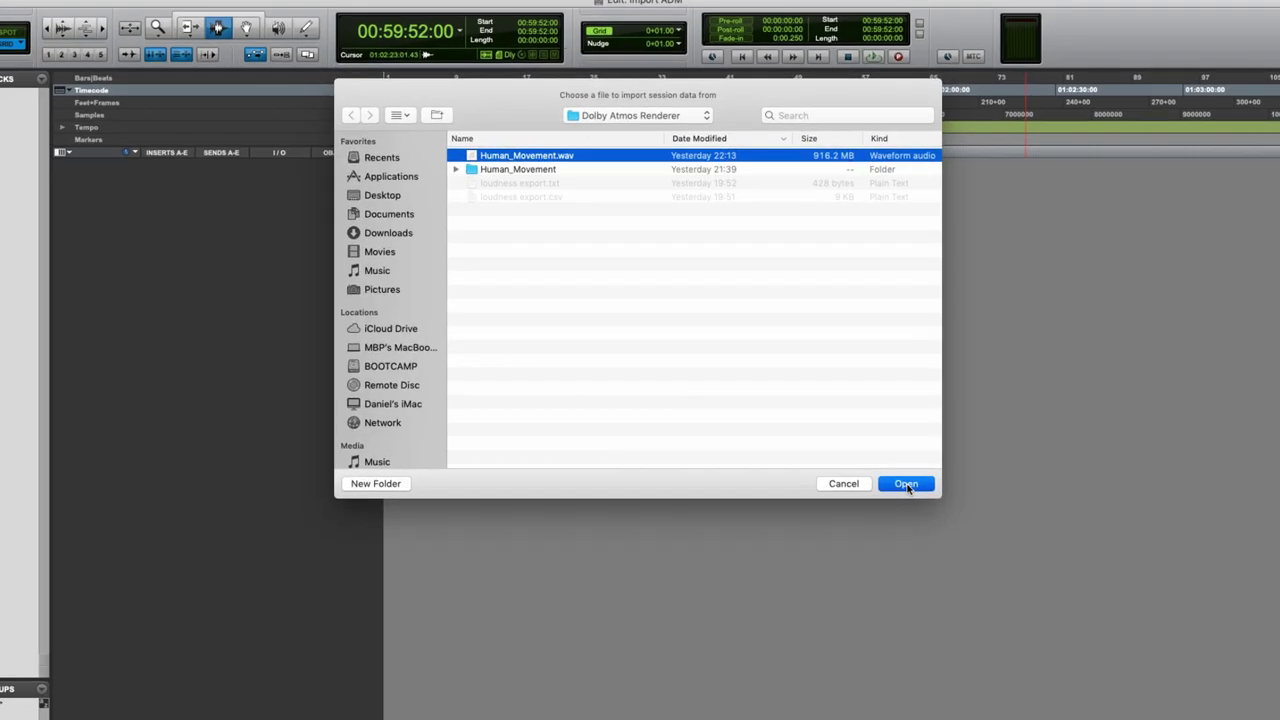
click(886, 468)
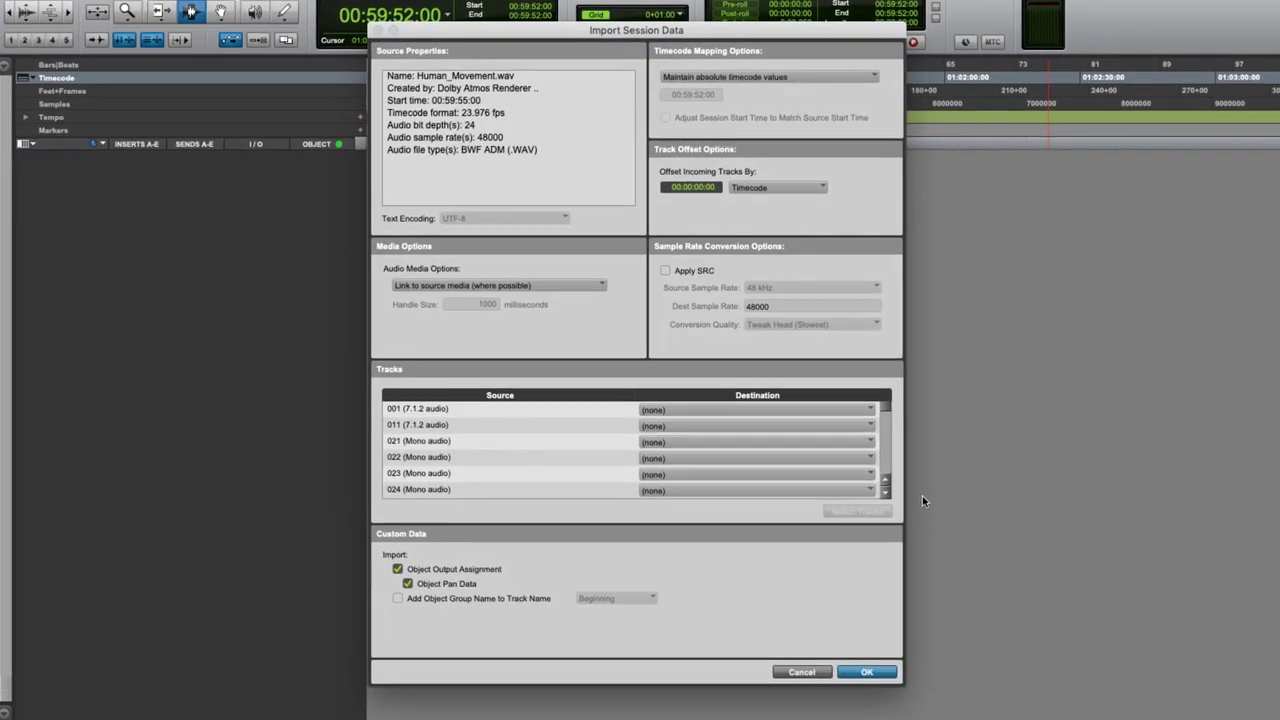
click(693, 408)
scroll(688, 399, down, 5)
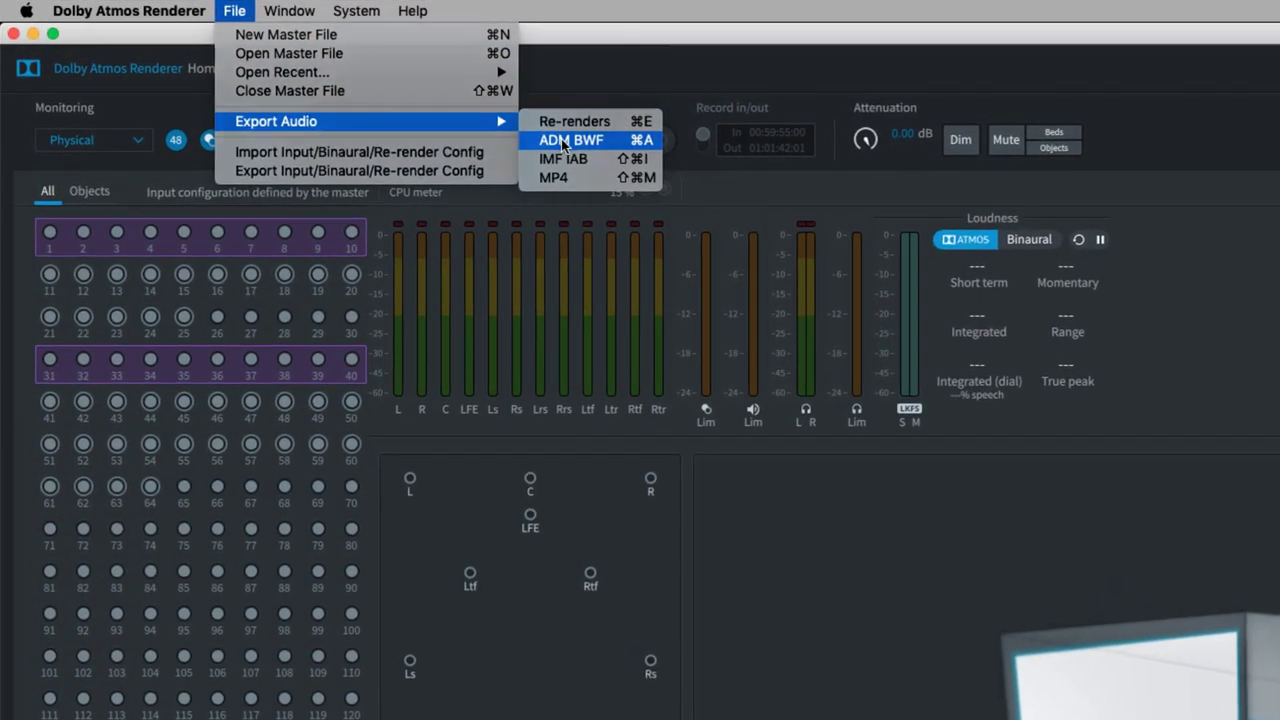
Export the Human_Movement master as an ADM BWF .wav and bring up the Re-renders window
click(566, 139)
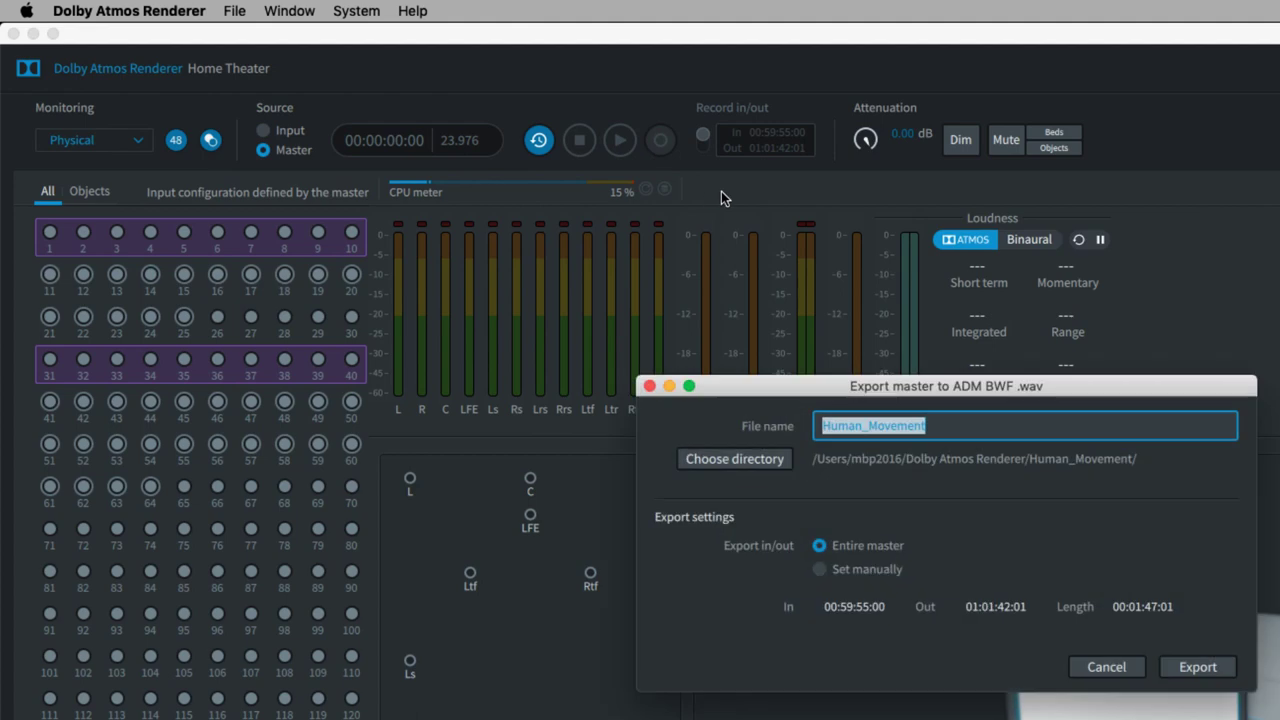
click(1197, 667)
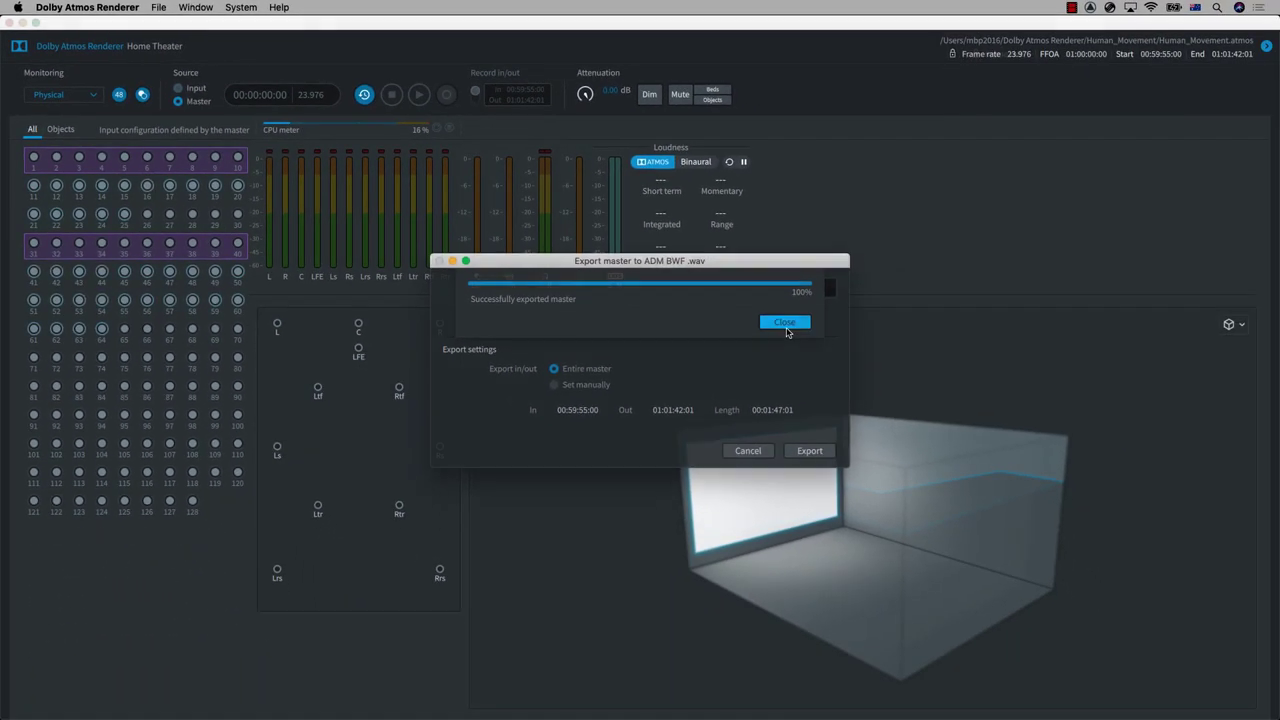
click(777, 320)
click(195, 8)
click(210, 61)
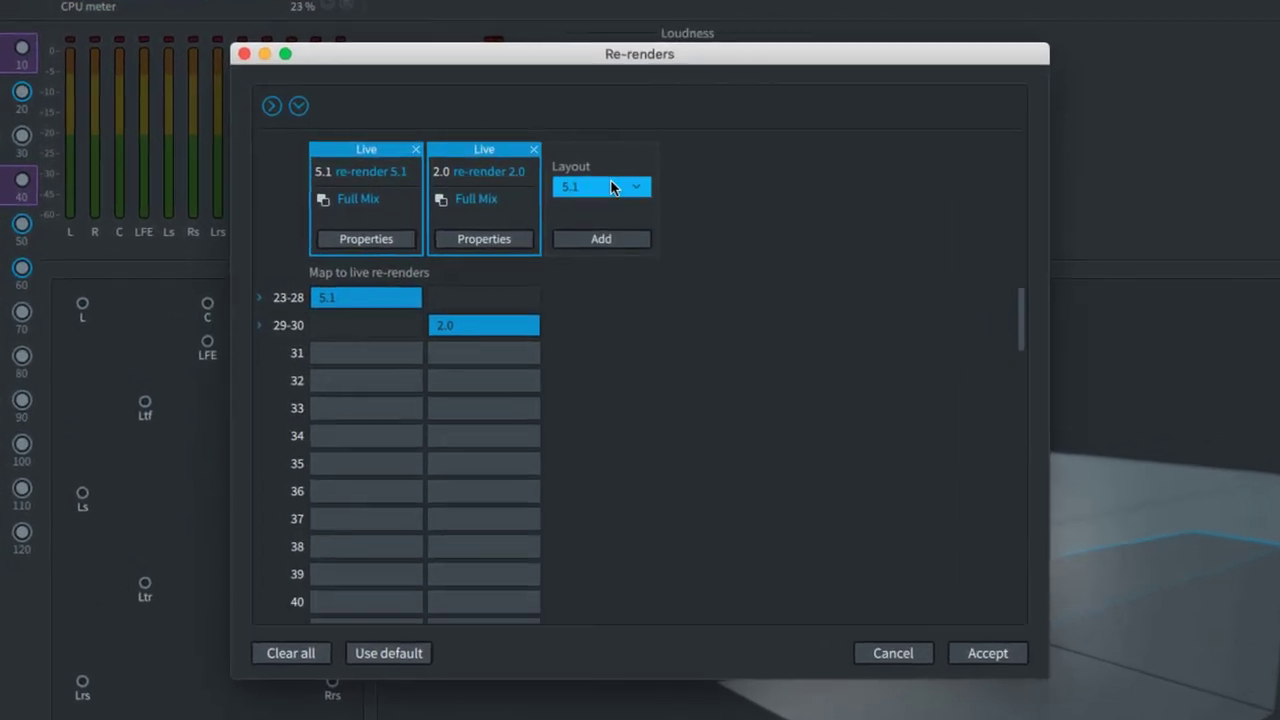
Add a 7.1 re-render mapped to inputs 31–38
click(629, 235)
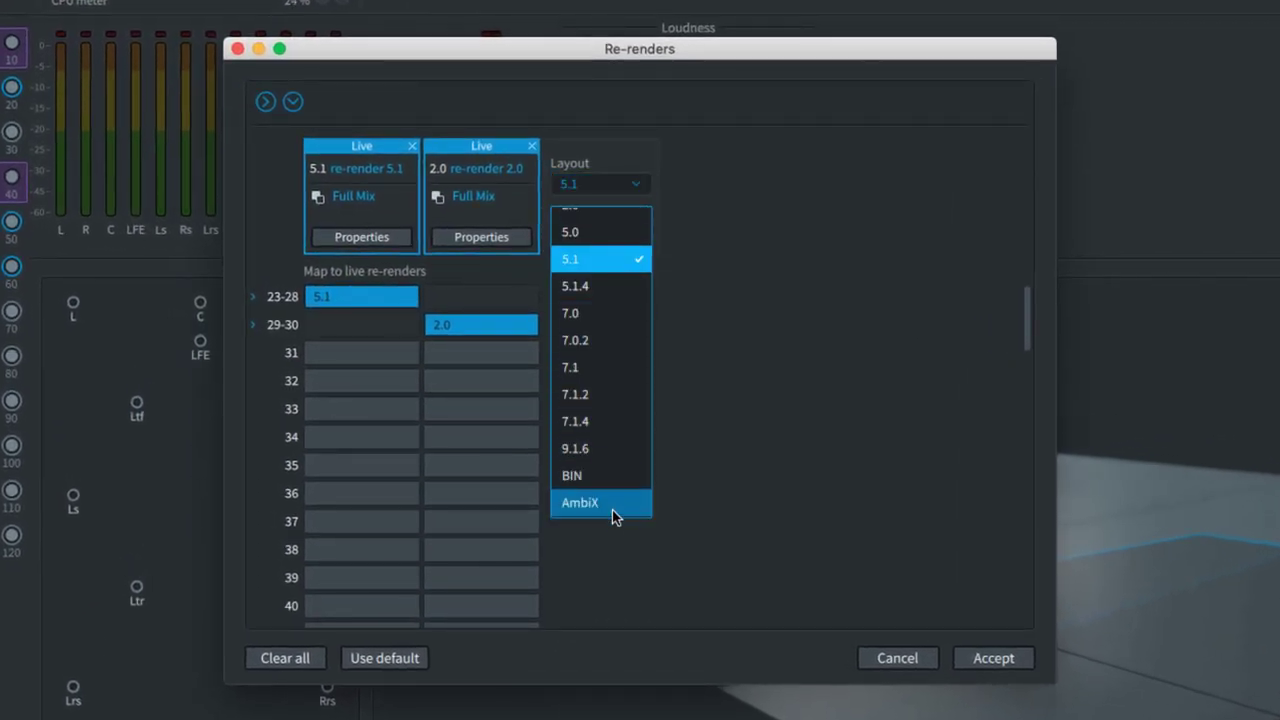
click(612, 366)
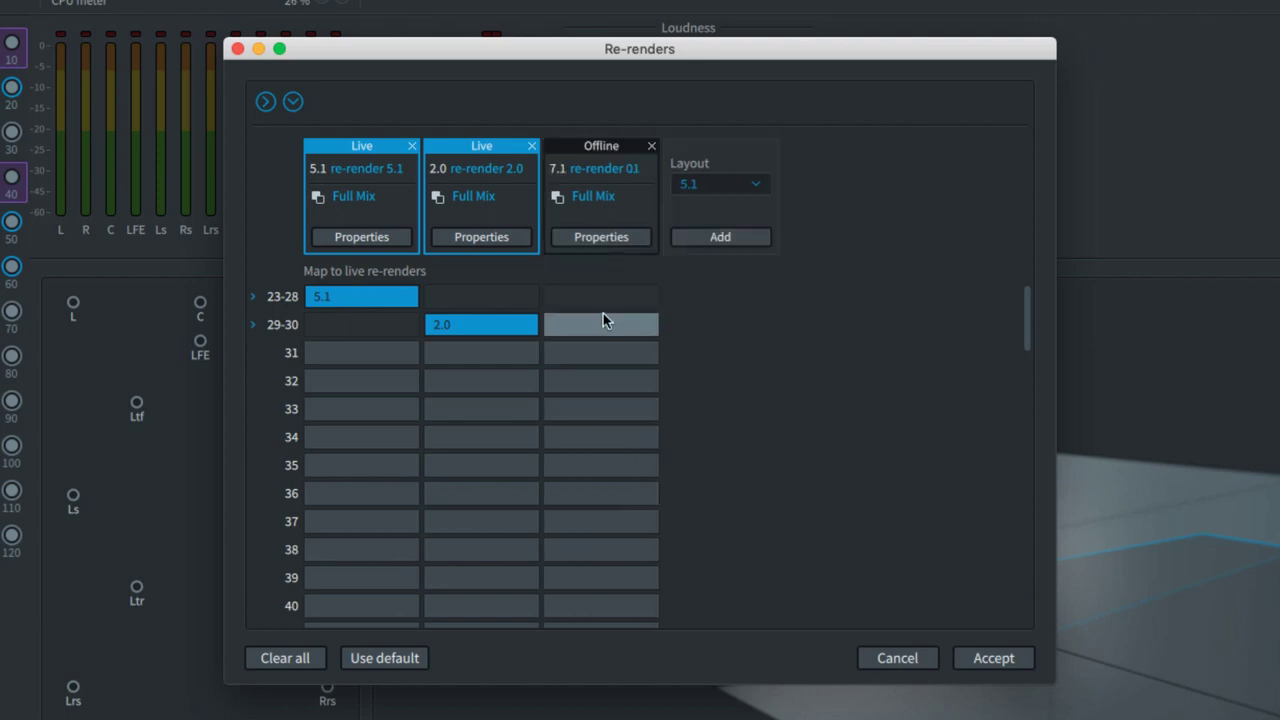
click(594, 350)
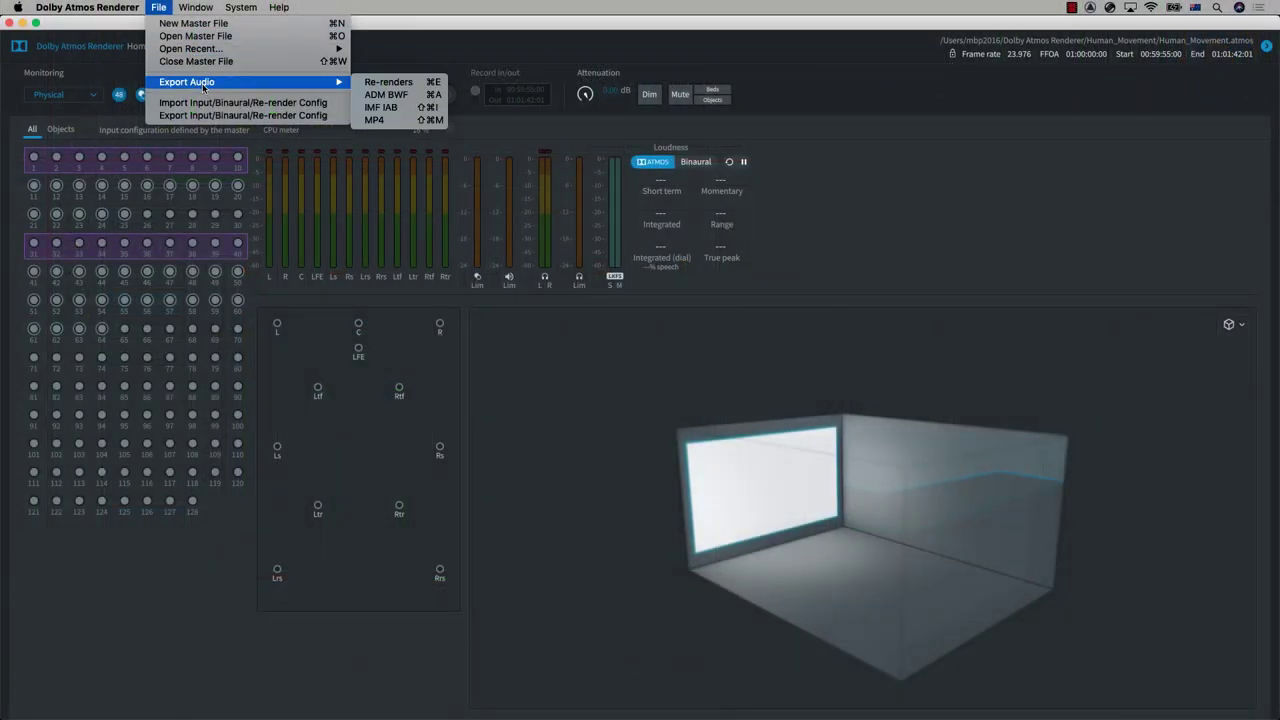
Export both the 5.1 and 2.0 re-renders as WAVs, then select the Human_Movement folder
click(398, 81)
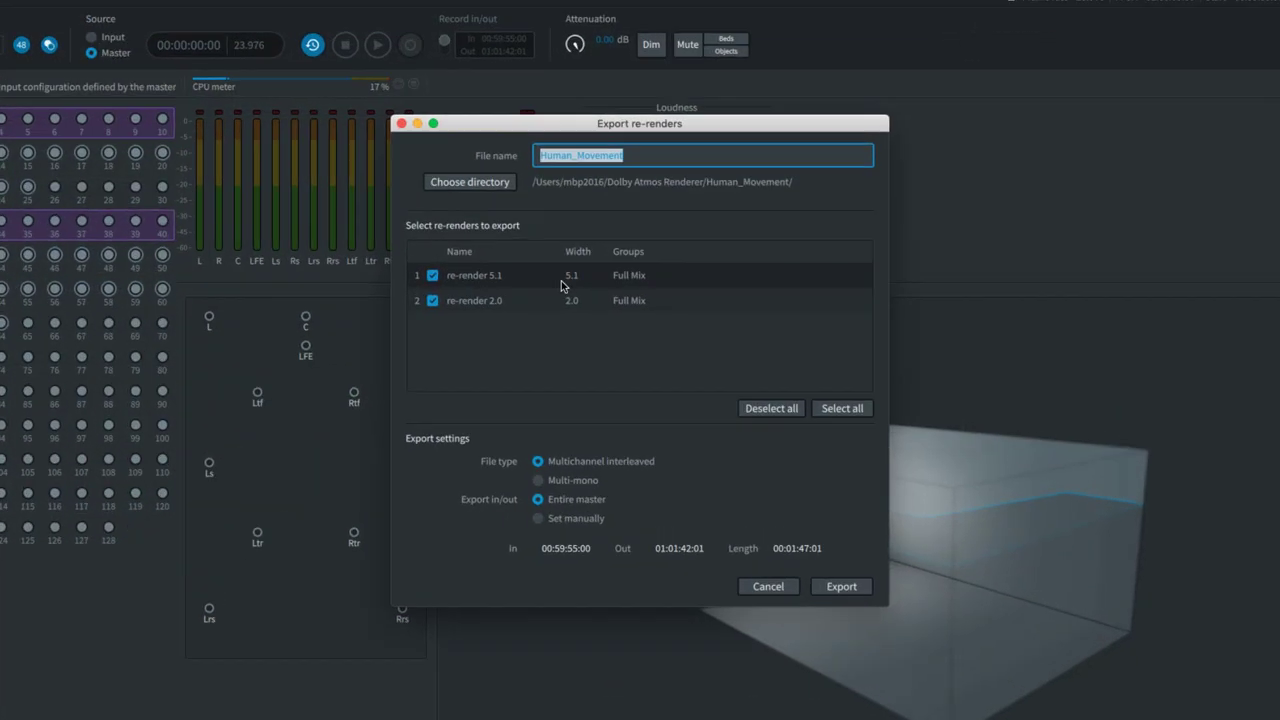
click(811, 553)
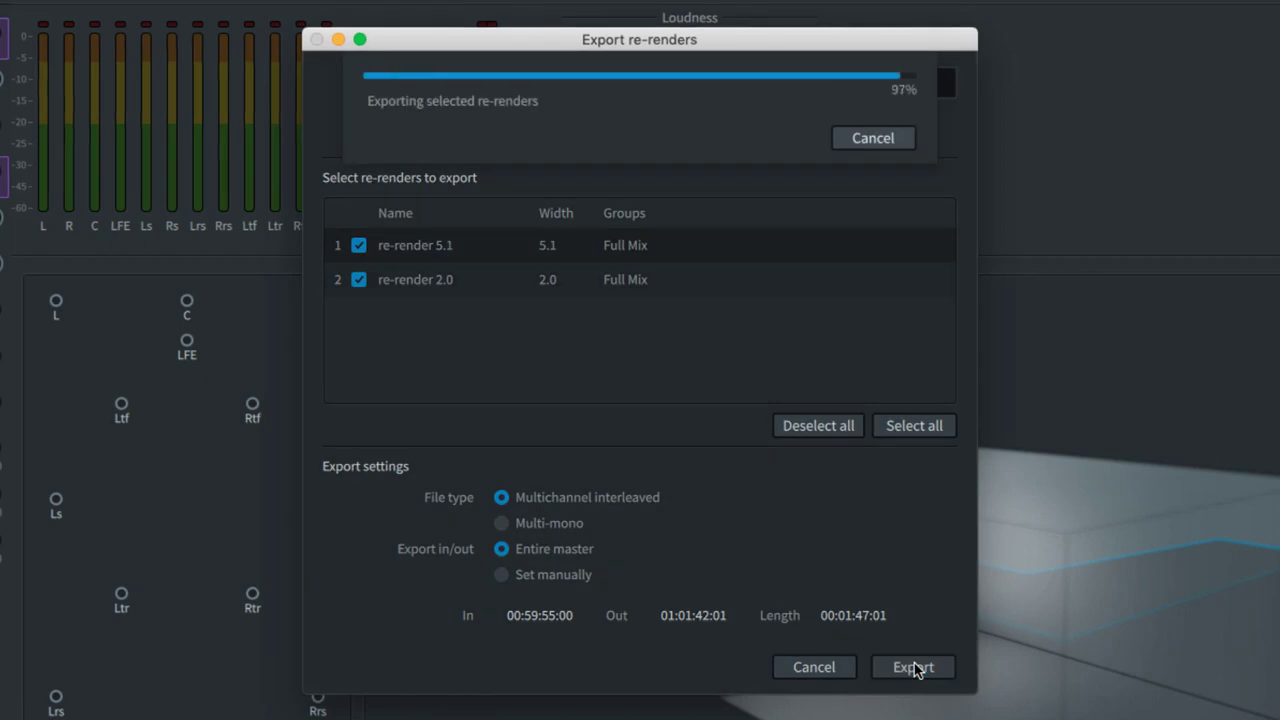
click(891, 137)
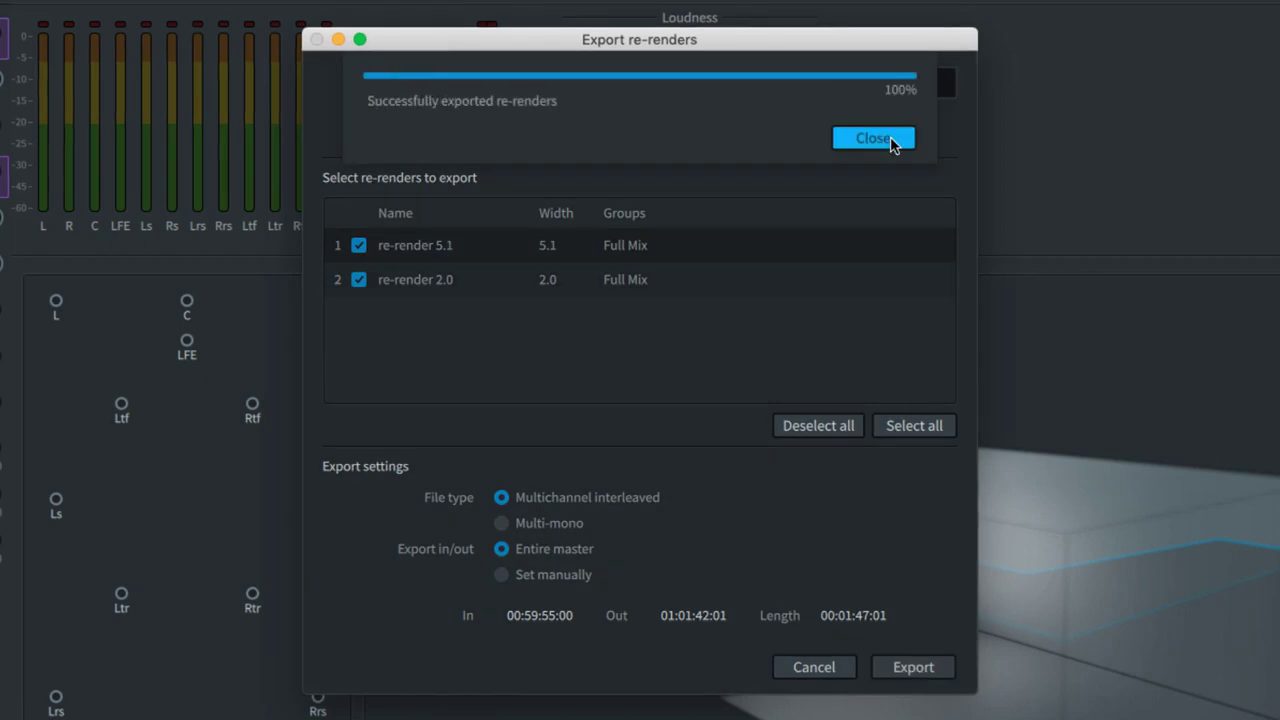
click(651, 251)
click(558, 252)
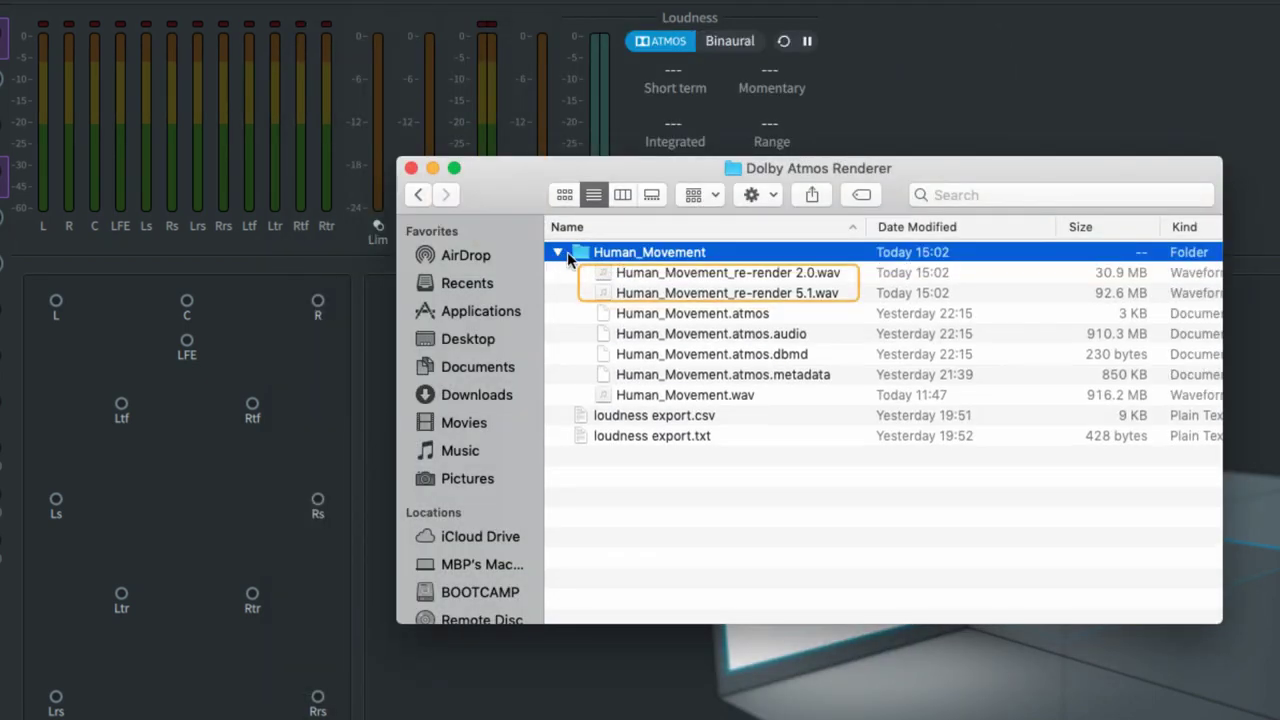